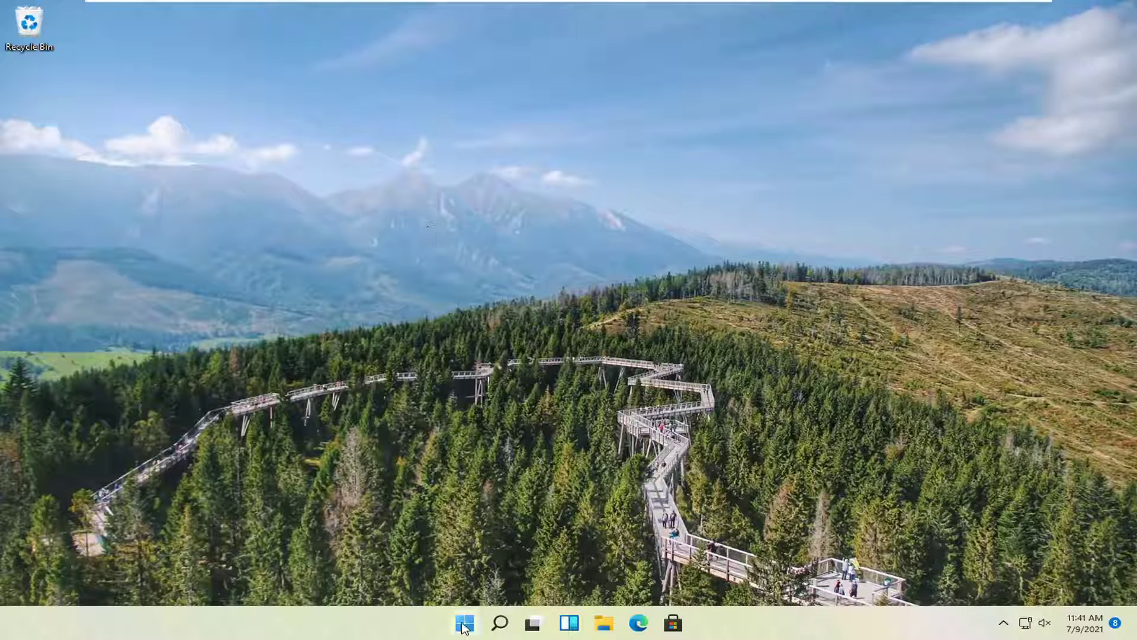
From Settings > System > Troubleshoot > Other troubleshooters, run the Recording Audio troubleshooter
right_click(464, 626)
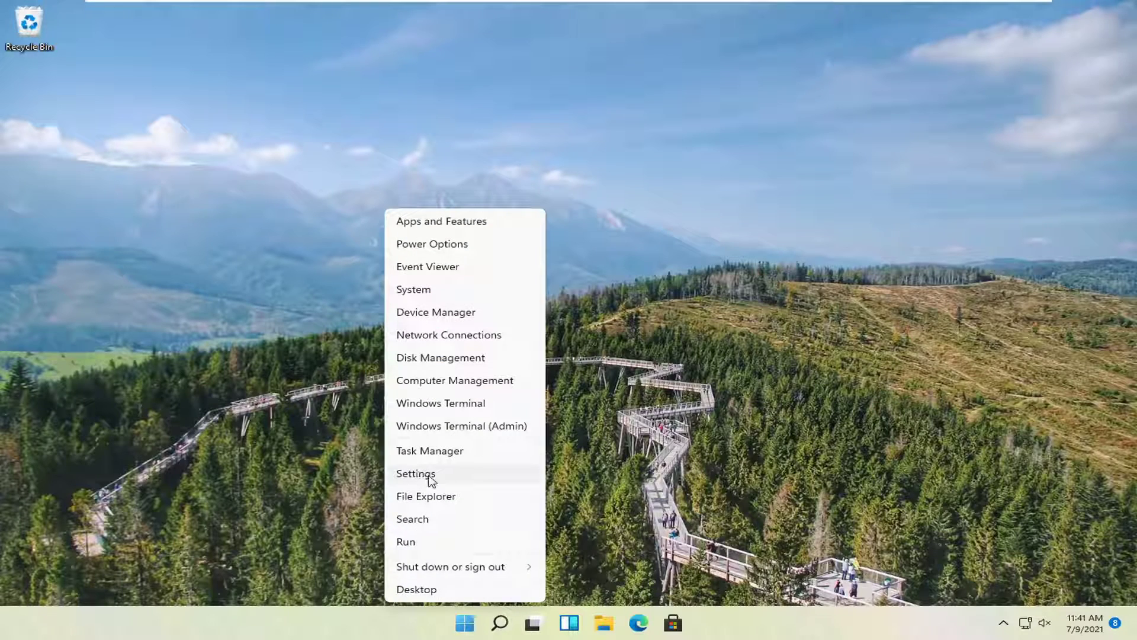
left_click(429, 475)
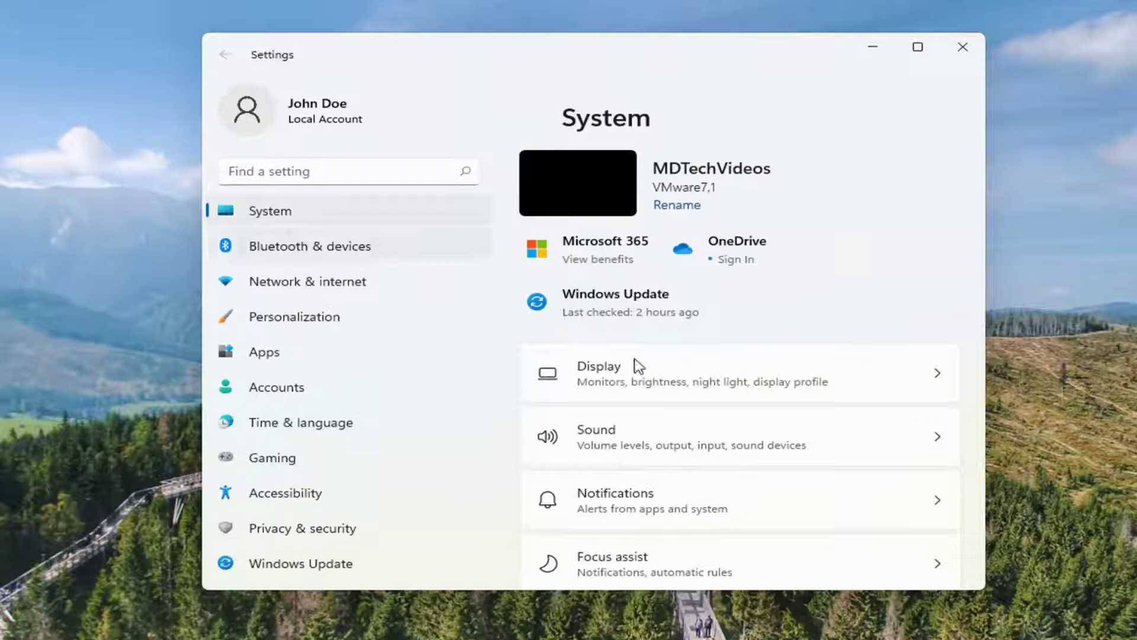
scroll(764, 394, "down", 5)
scroll(640, 489, "down", 1)
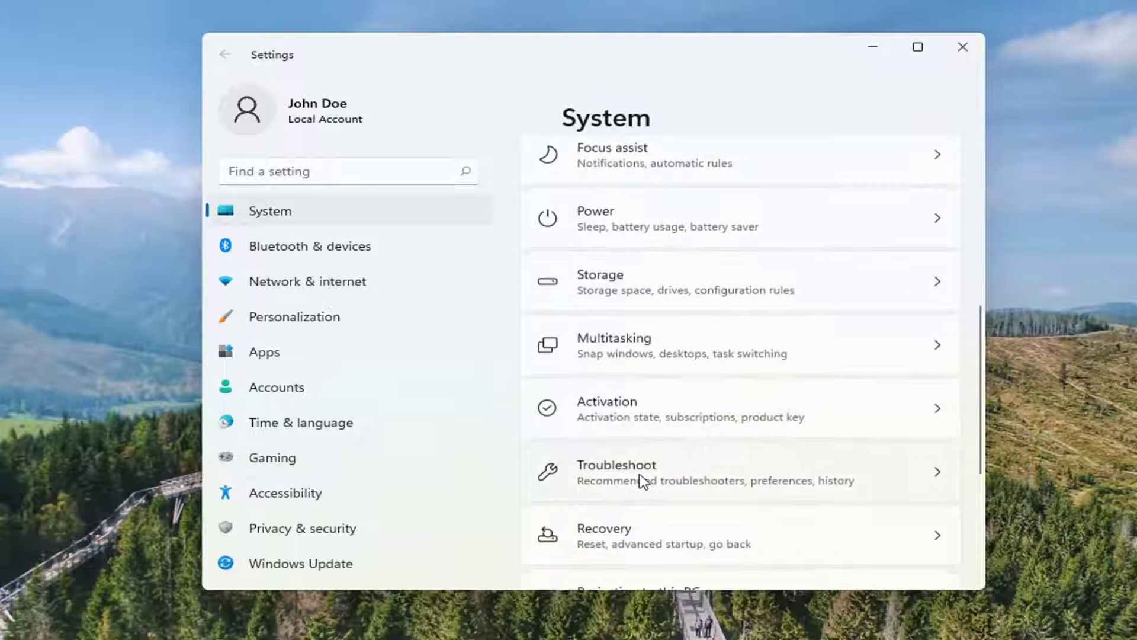
left_click(629, 477)
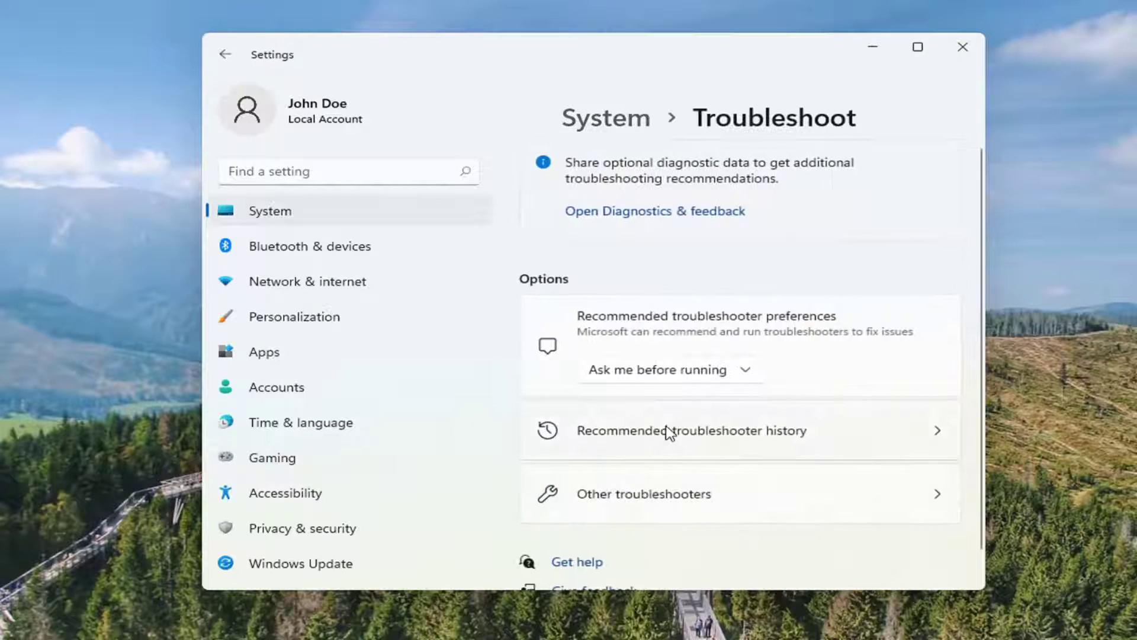
scroll(591, 458, "down", 1)
left_click(643, 468)
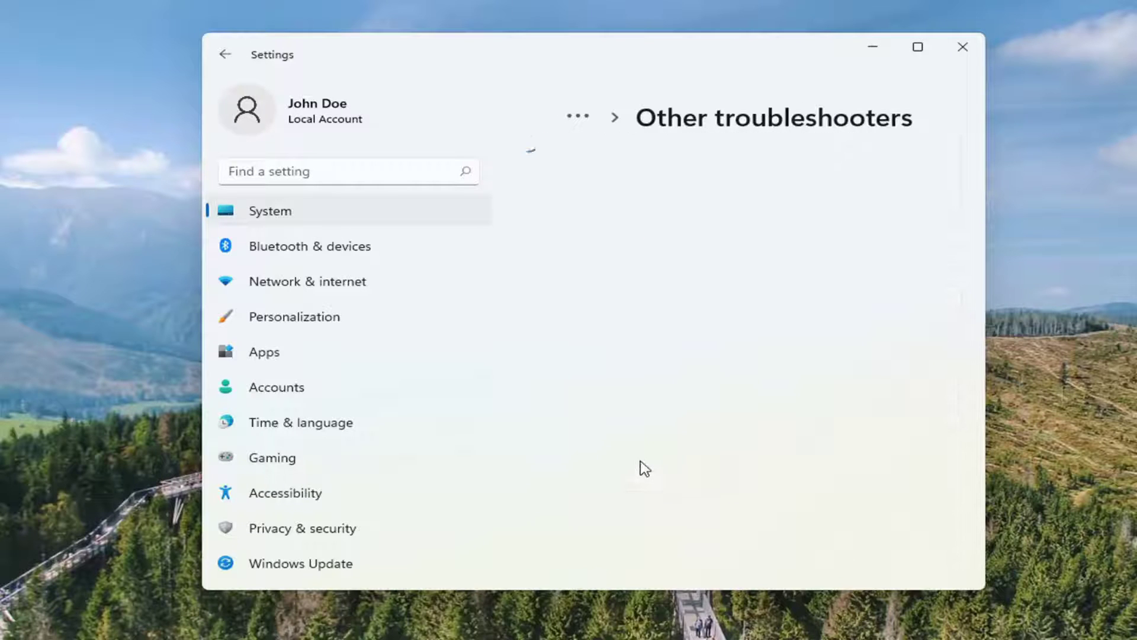
scroll(660, 373, "down", 6)
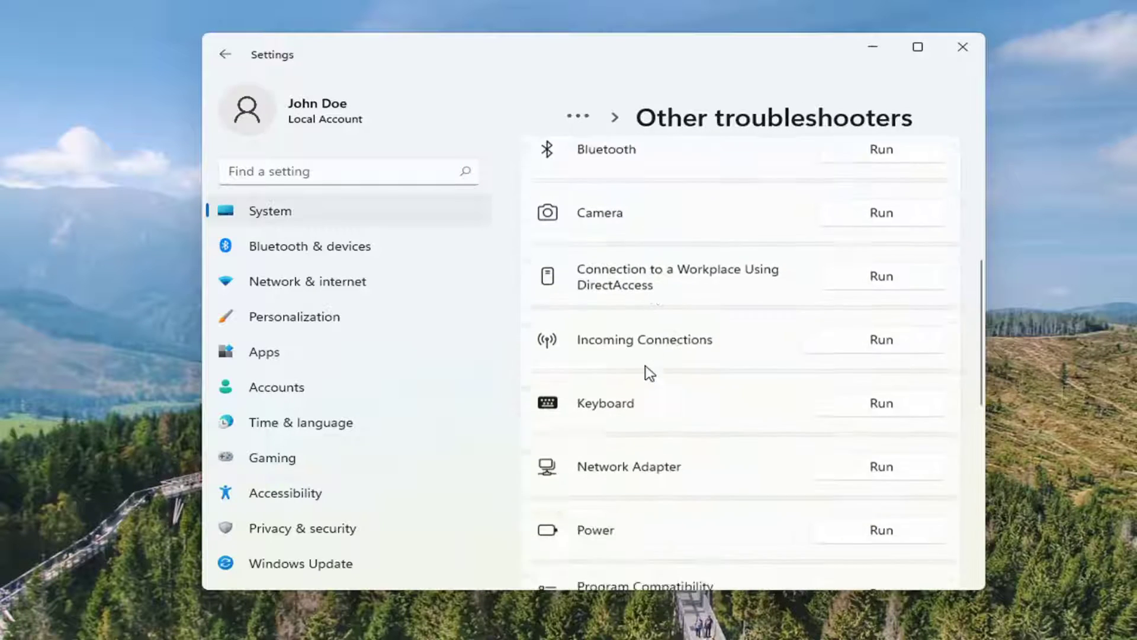
scroll(650, 373, "down", 3)
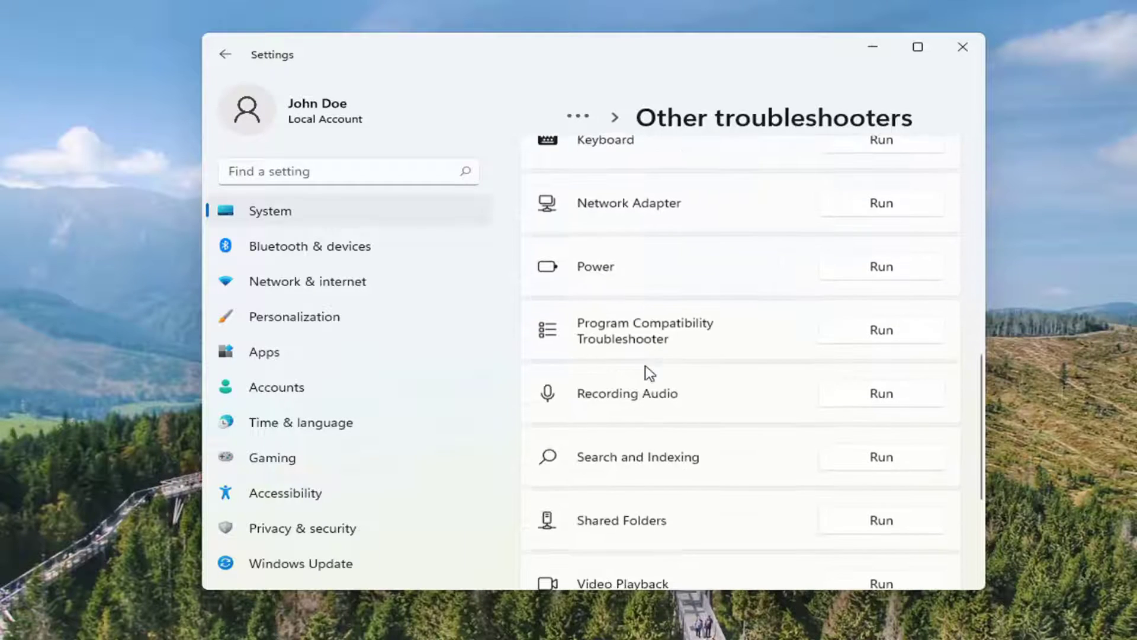
left_click(883, 394)
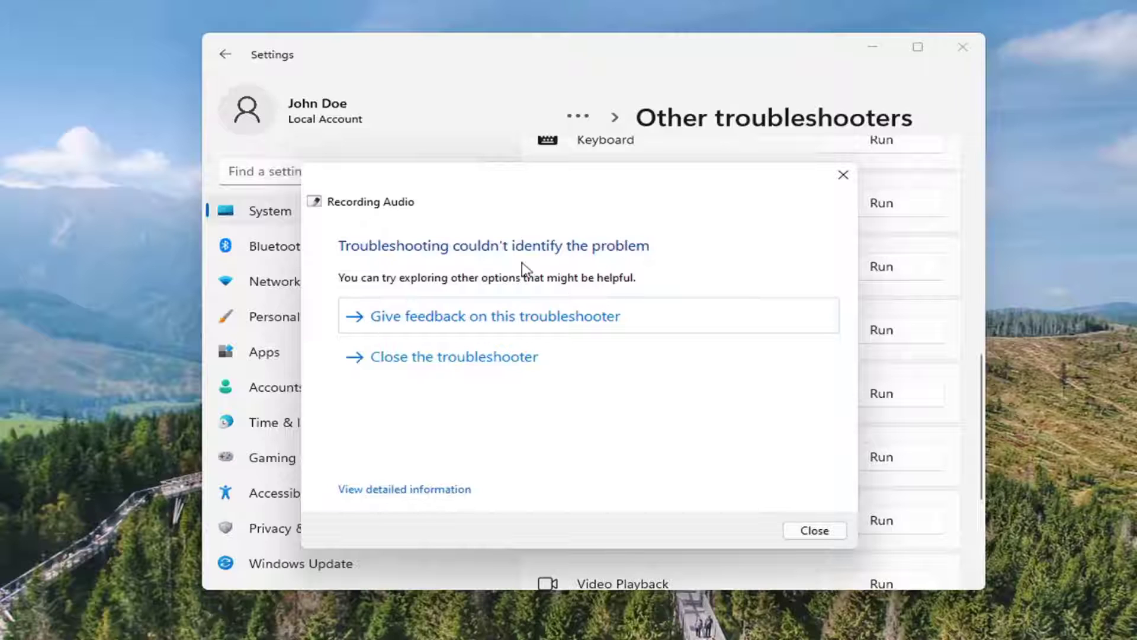
Close the finished troubleshooter and go to System > Sound settings
left_click(843, 175)
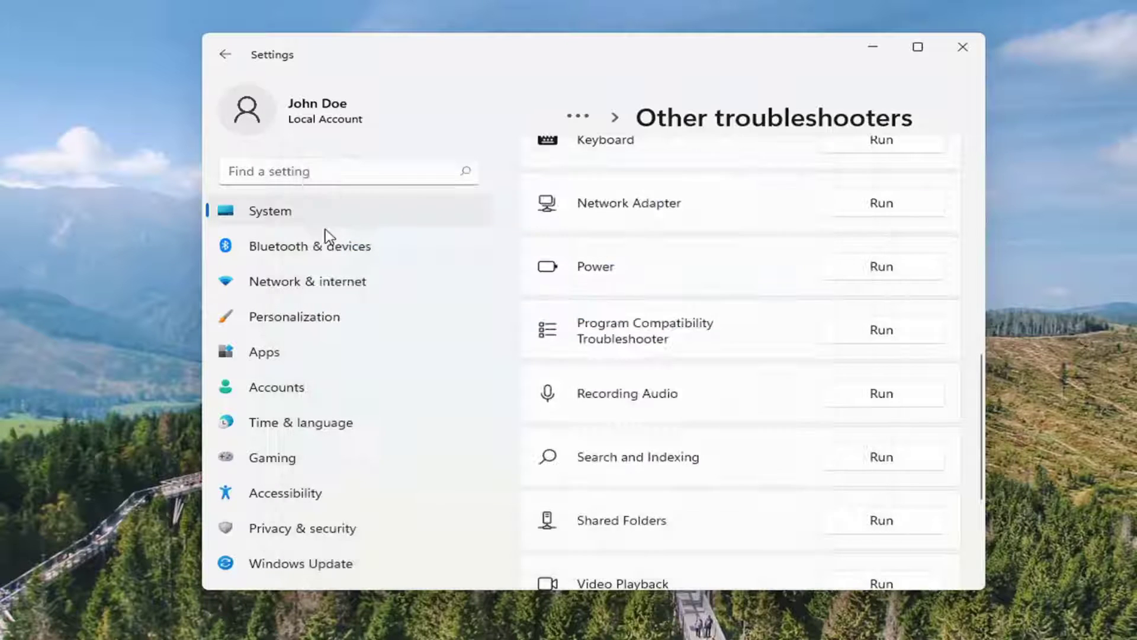
left_click(266, 214)
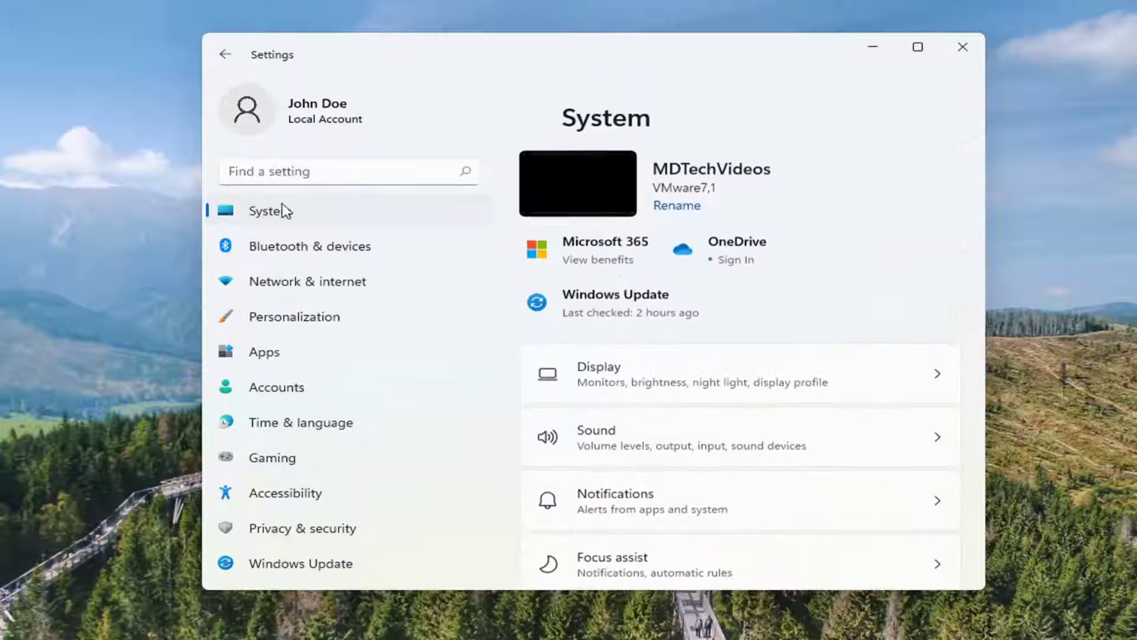
scroll(636, 301, "down", 2)
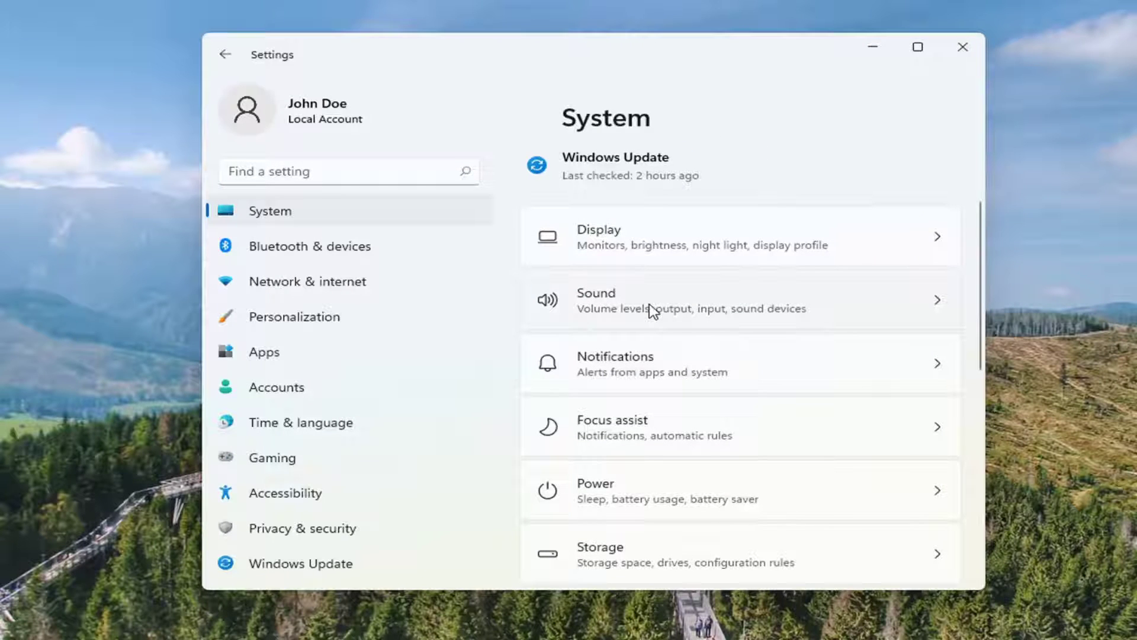
left_click(654, 309)
Review the Microphone input device choices, opening Add device and cancelling without adding anything
scroll(713, 462, "down", 3)
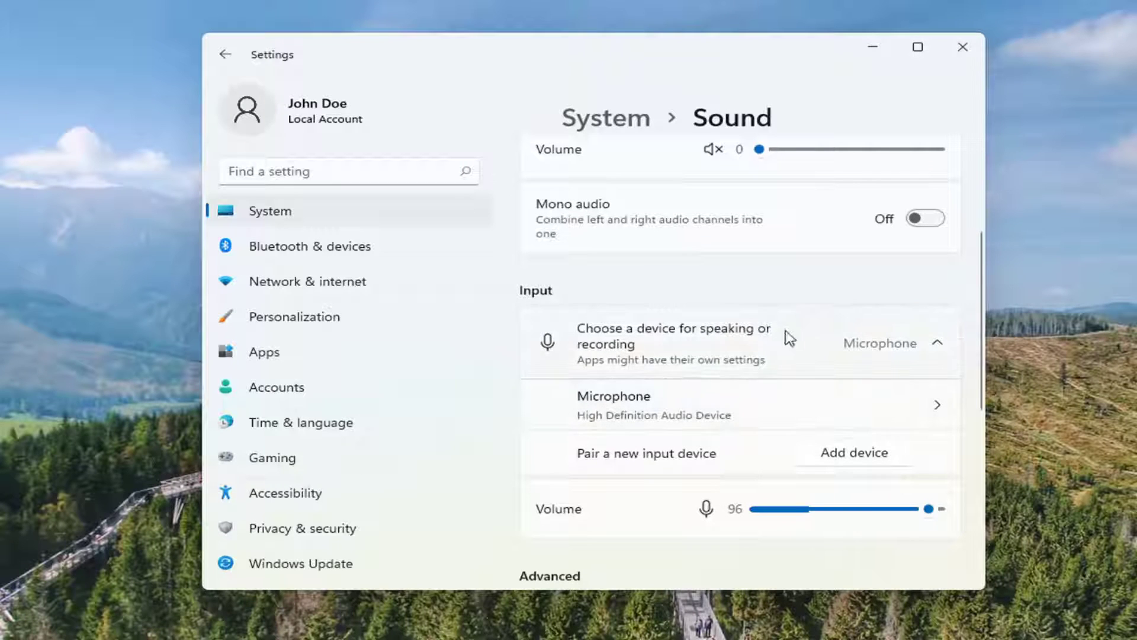
left_click(718, 344)
left_click(719, 341)
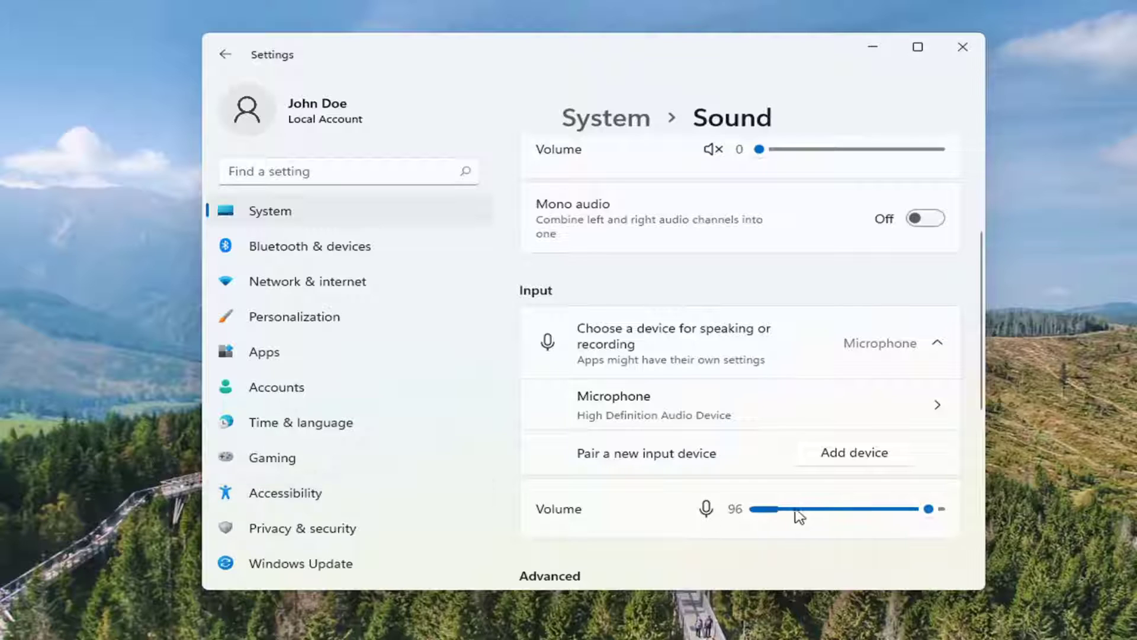
scroll(688, 416, "down", 2)
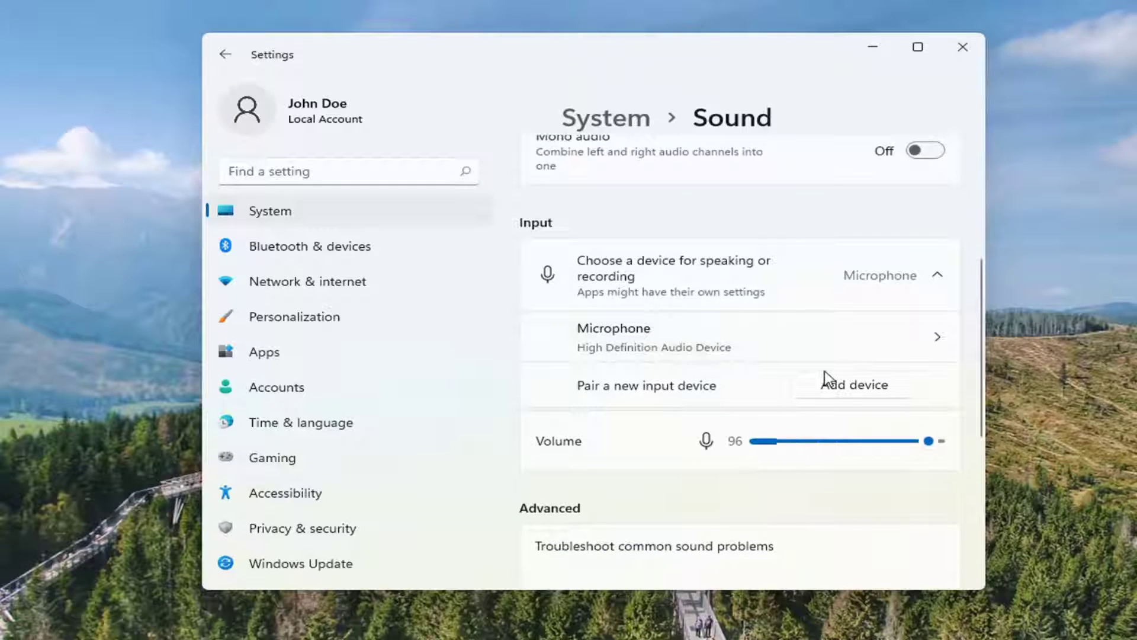
left_click(846, 393)
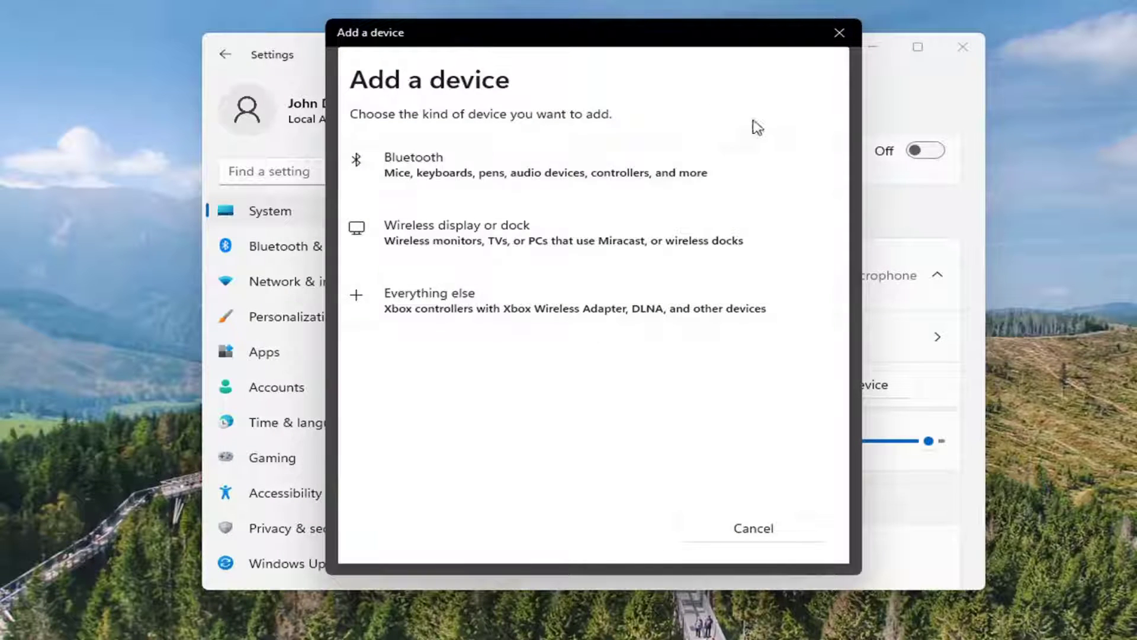
left_click(839, 32)
Open the microphone's properties from All sound devices and keep the CD Quality format
scroll(753, 427, "down", 3)
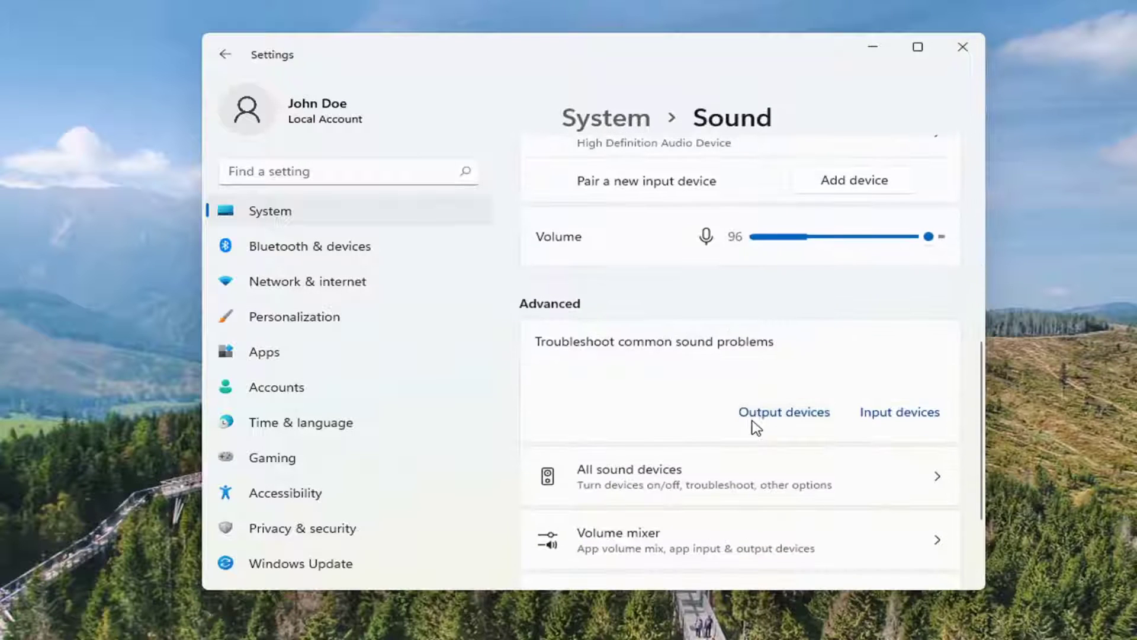
scroll(678, 385, "down", 1)
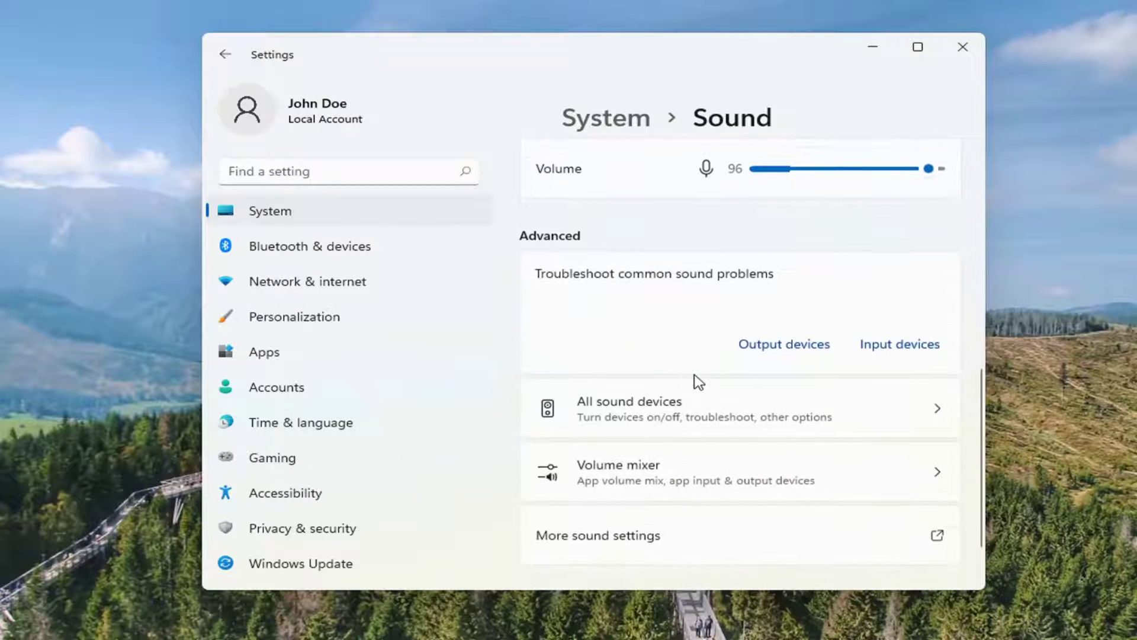
scroll(698, 381, "down", 1)
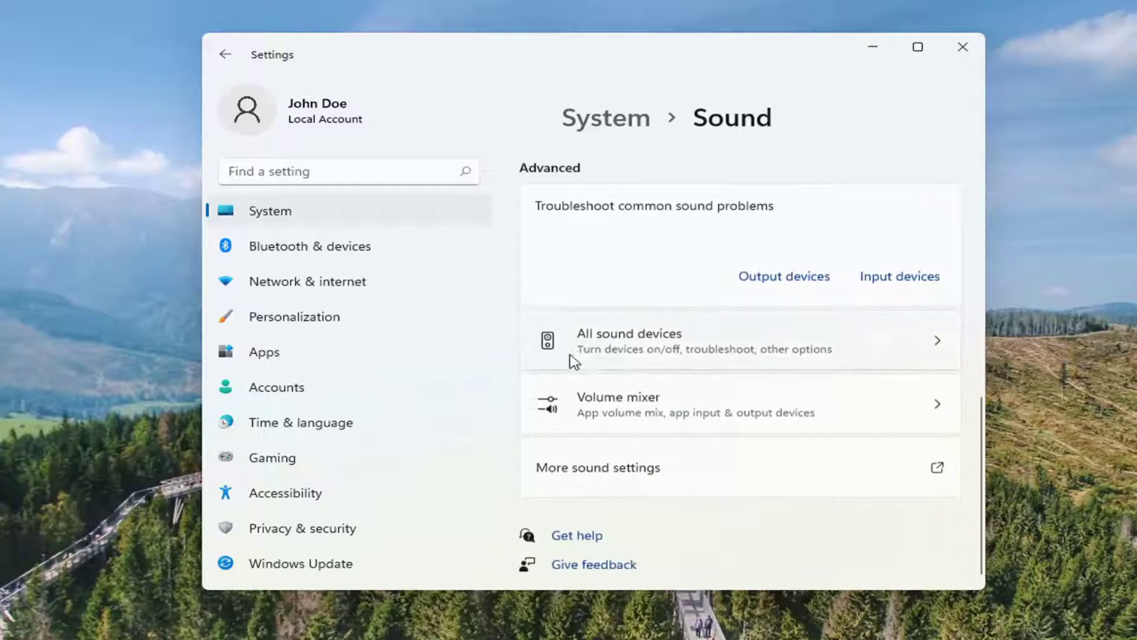
left_click(626, 349)
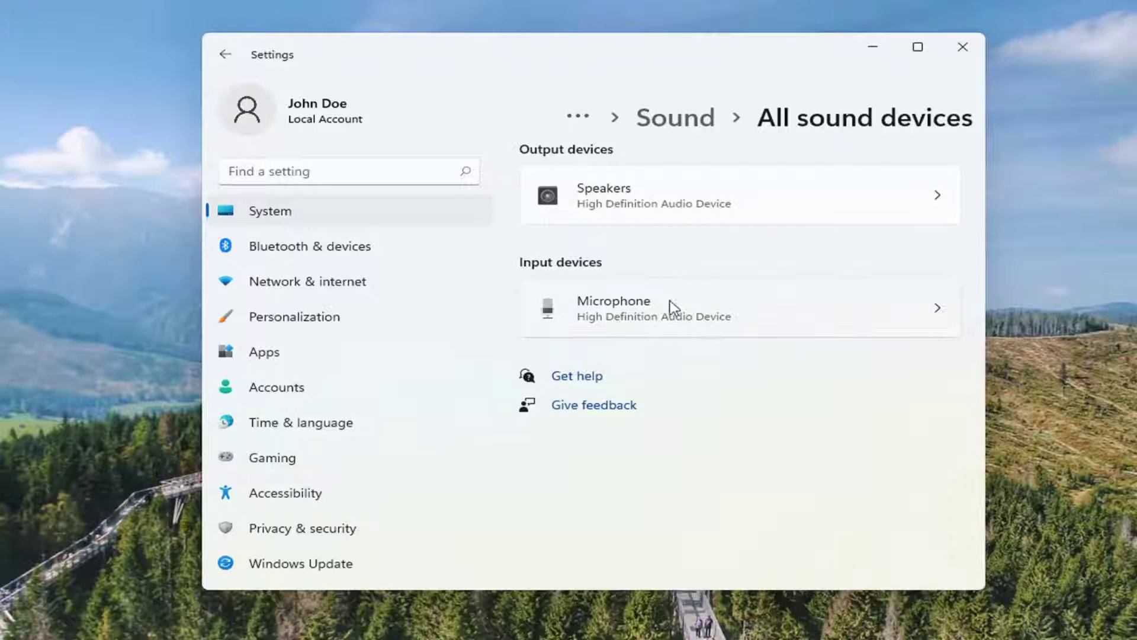
left_click(756, 319)
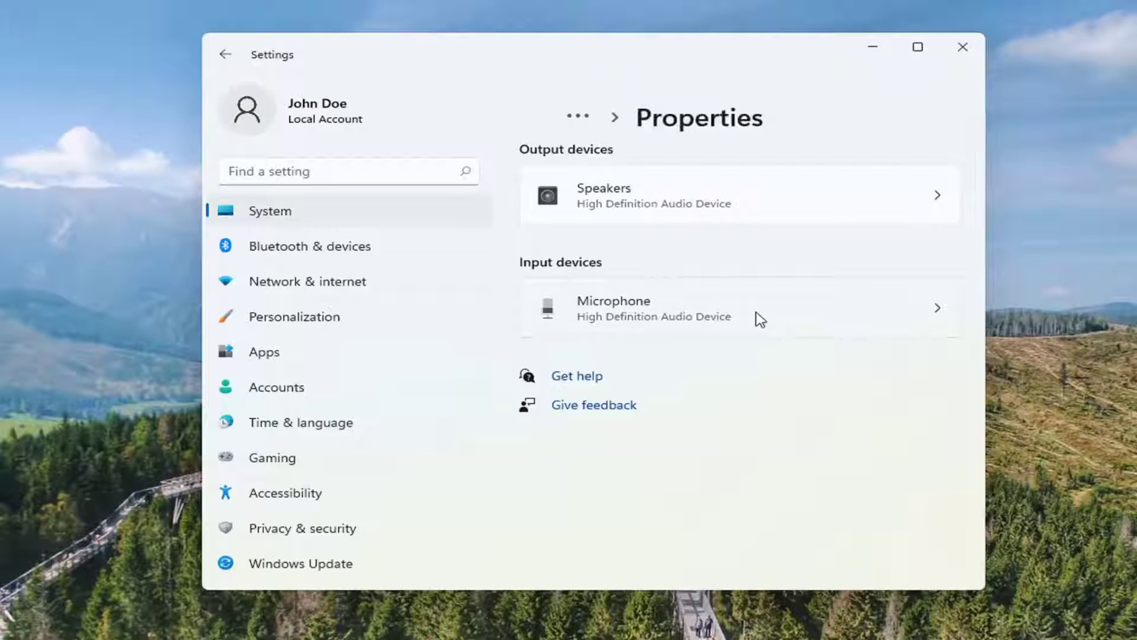
scroll(761, 323, "down", 3)
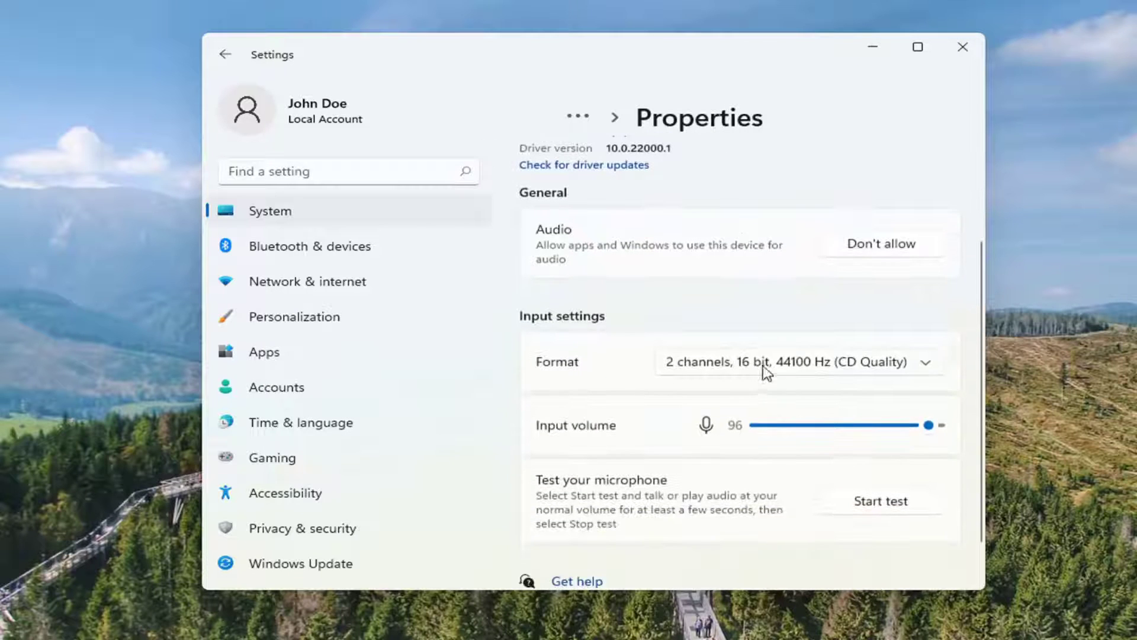
left_click(772, 360)
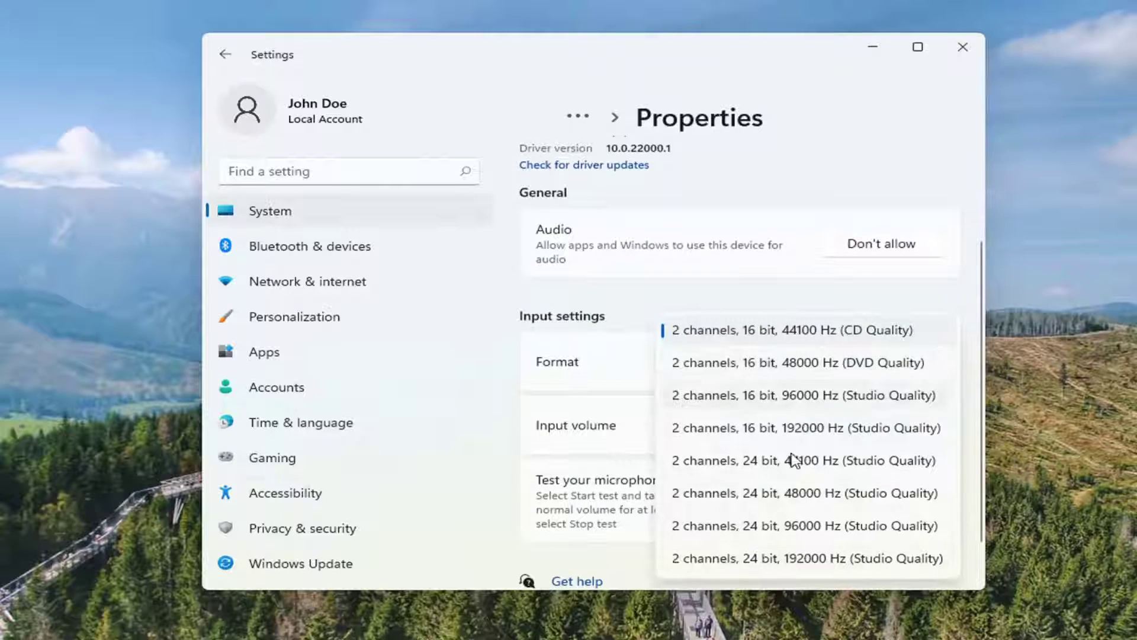
left_click(500, 358)
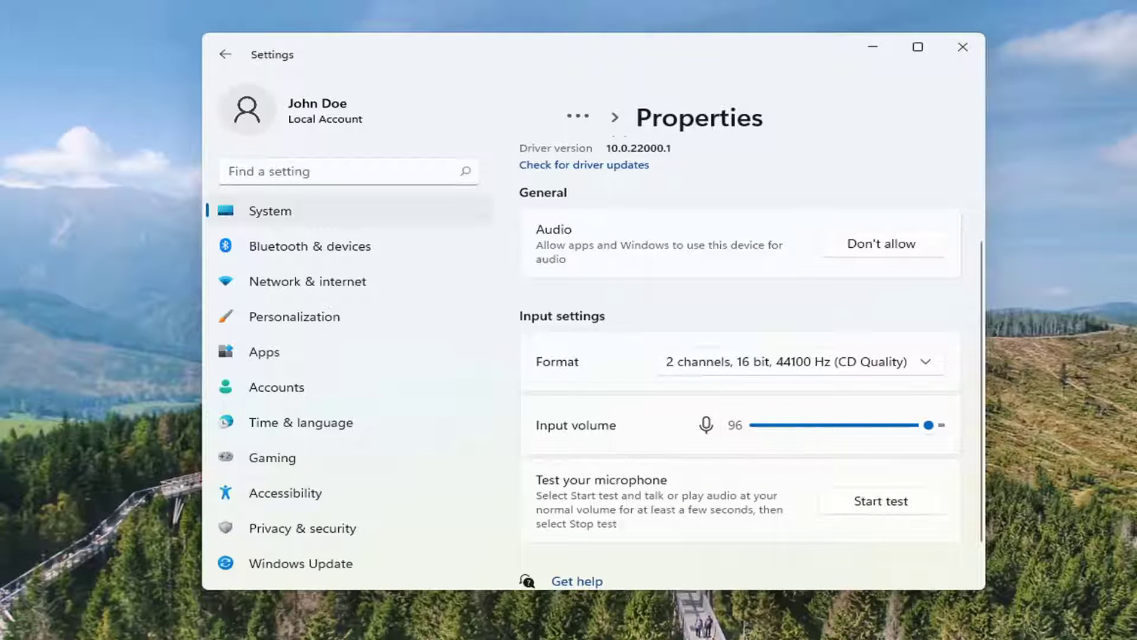
Turn the microphone's audio access off and back on, then check for driver updates
scroll(731, 498, "down", 1)
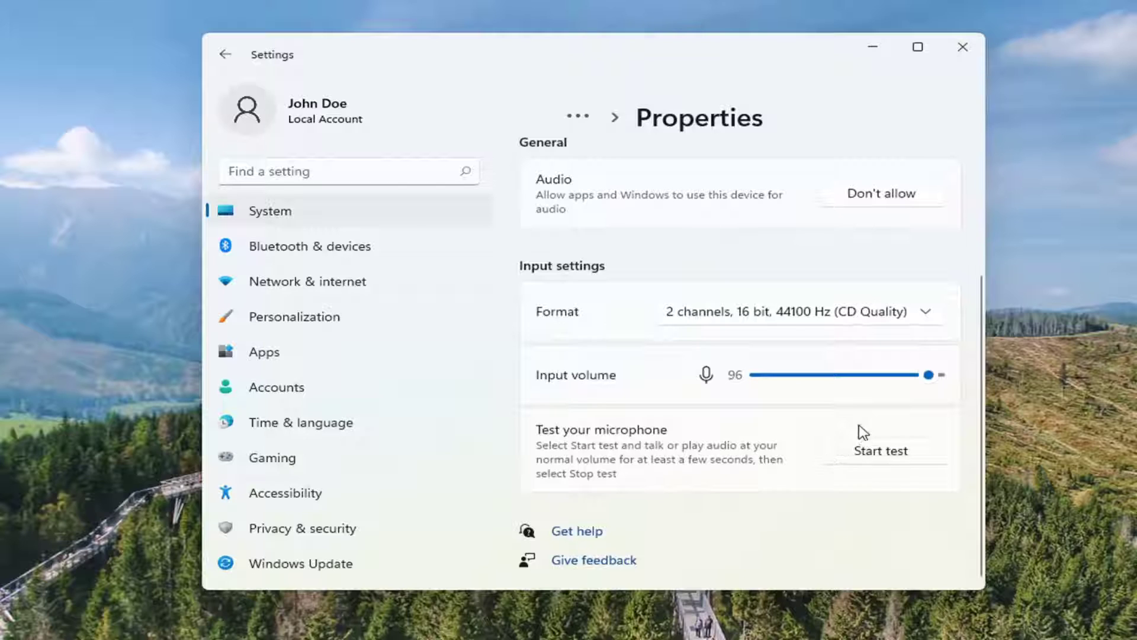
scroll(863, 433, "up", 4)
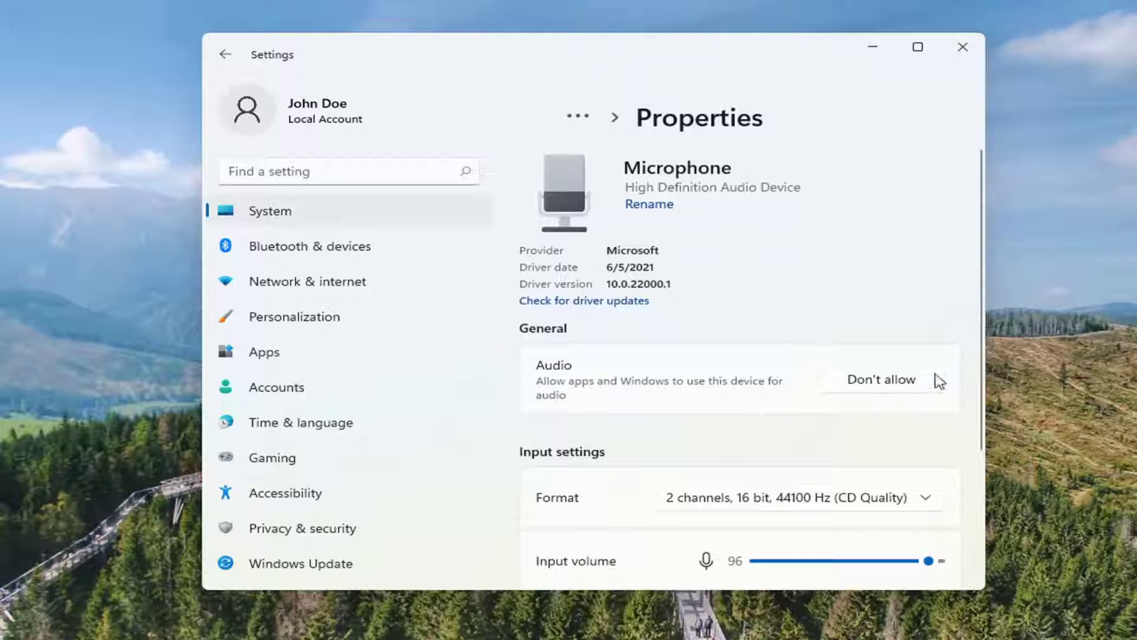
left_click(882, 381)
left_click(884, 382)
left_click(610, 301)
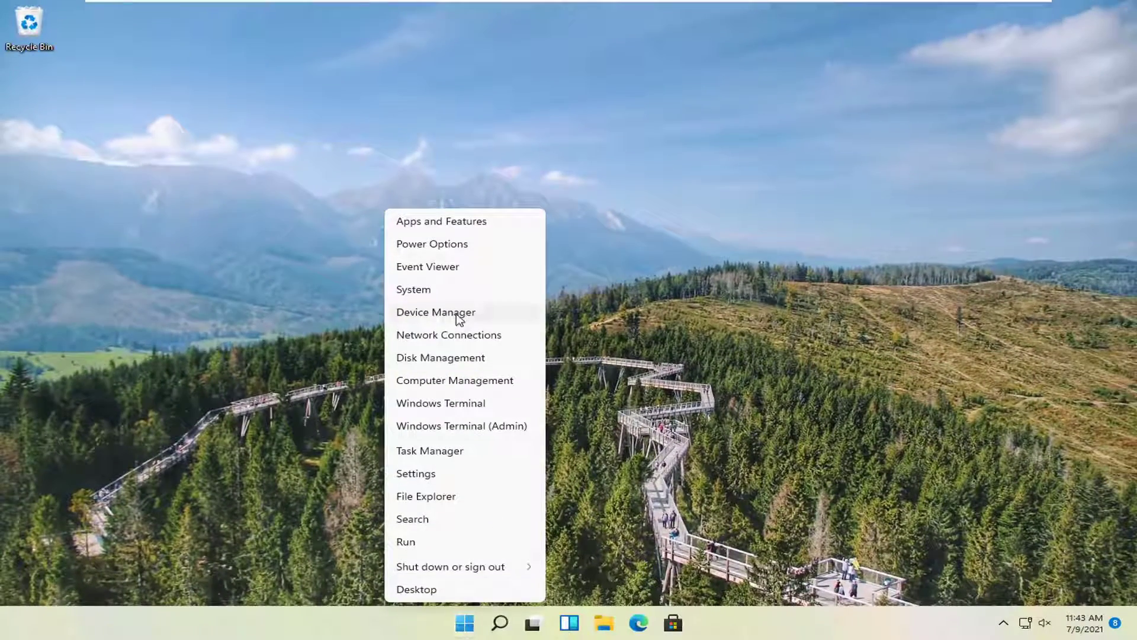
In Device Manager, start a driver update for the High Definition Audio Device under Sound, video and game controllers
left_click(459, 314)
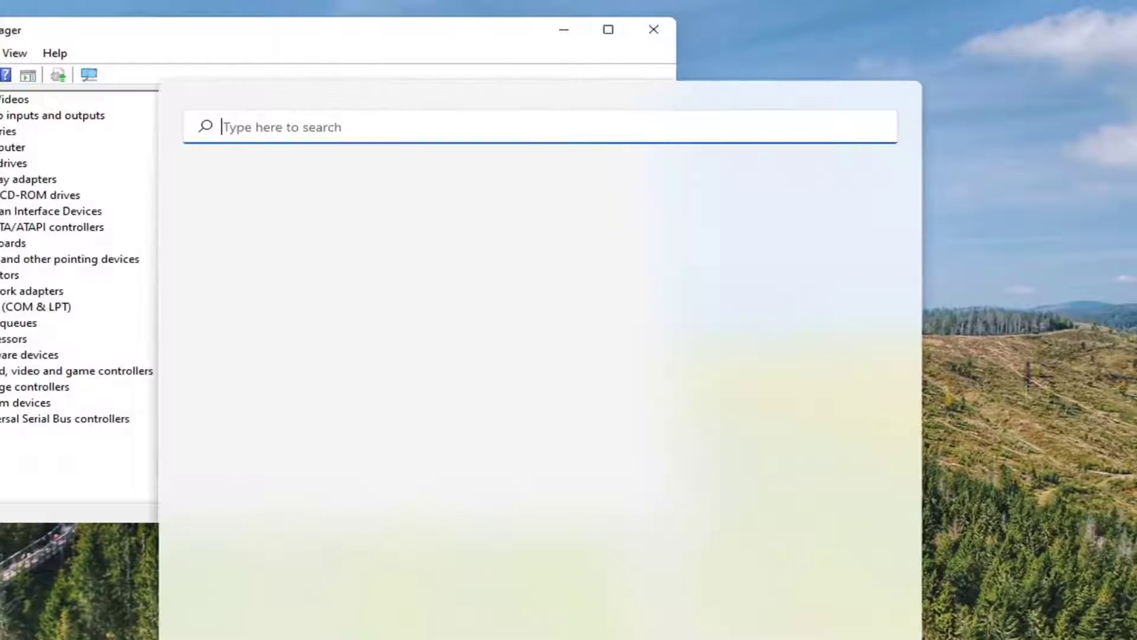
left_click_drag(274, 41, 564, 62)
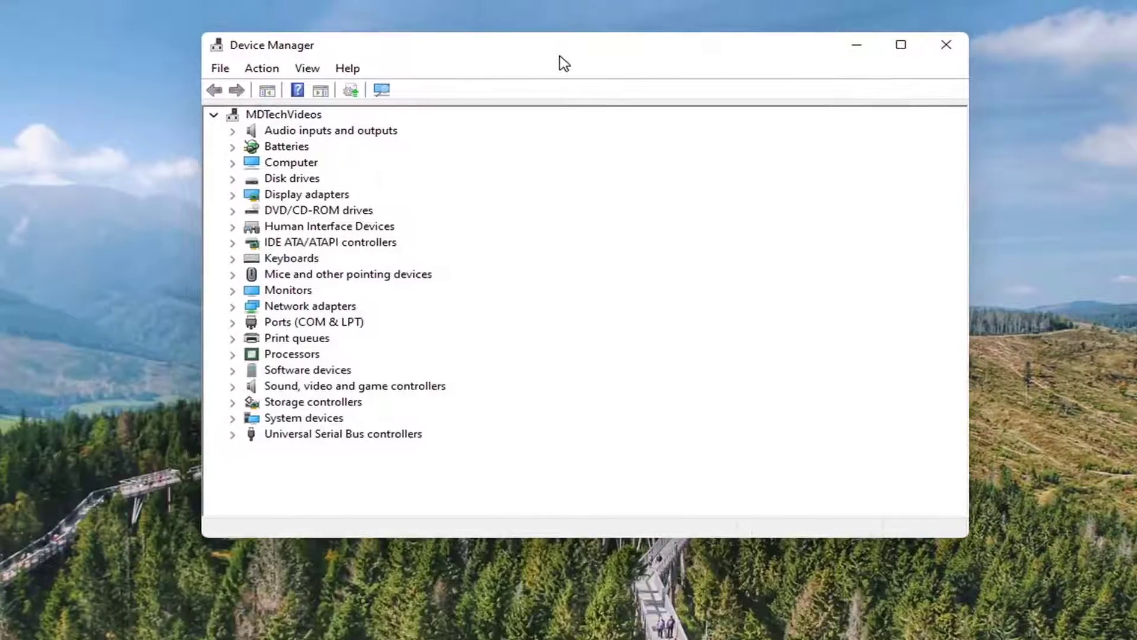
double_click(308, 388)
left_click(310, 404)
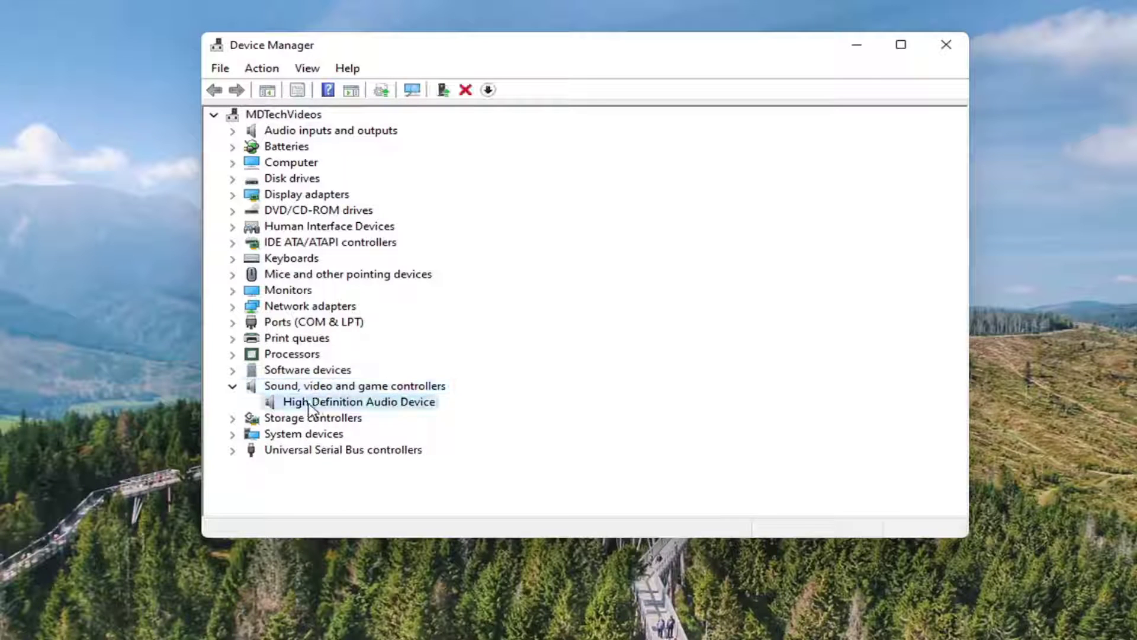
right_click(308, 404)
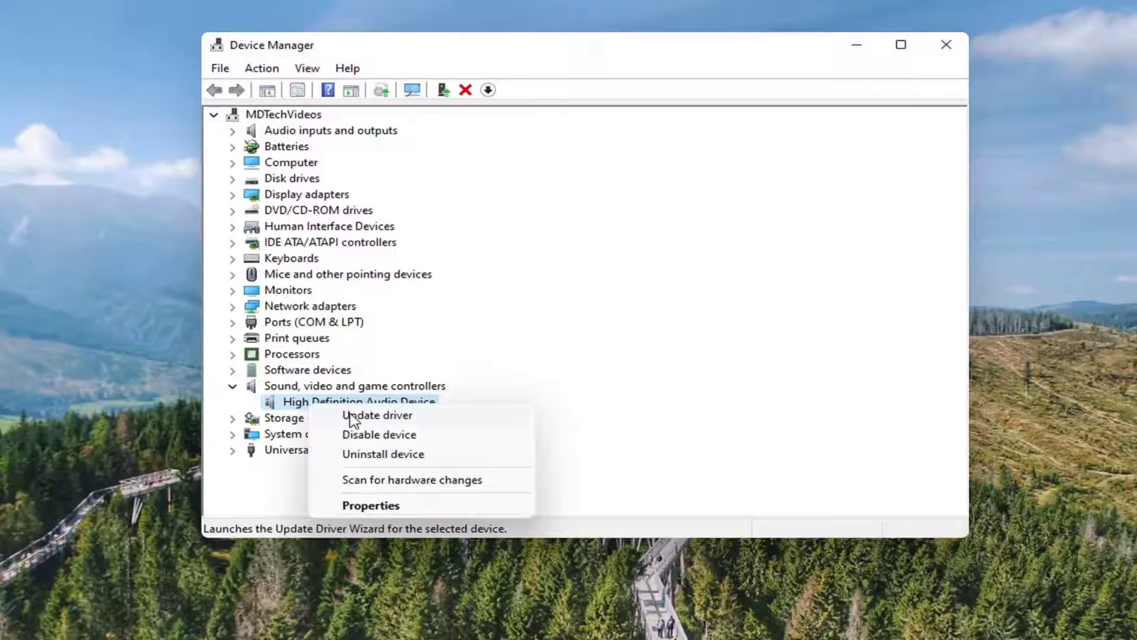
left_click(354, 416)
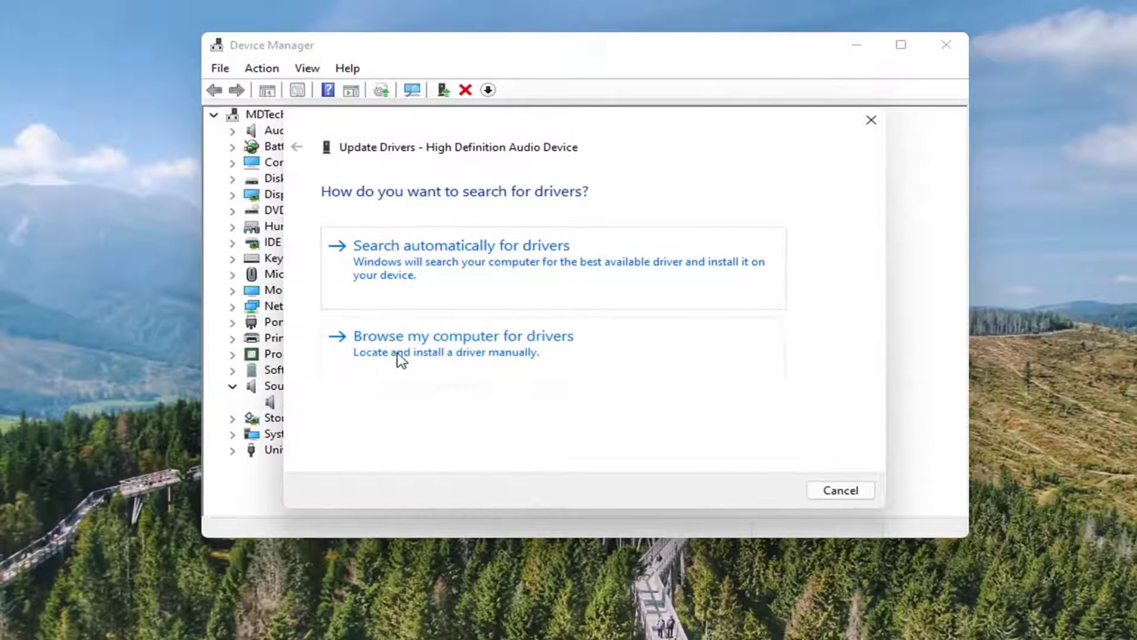
Install the High Definition Audio Device driver from the compatible list, confirming the warning
left_click(523, 342)
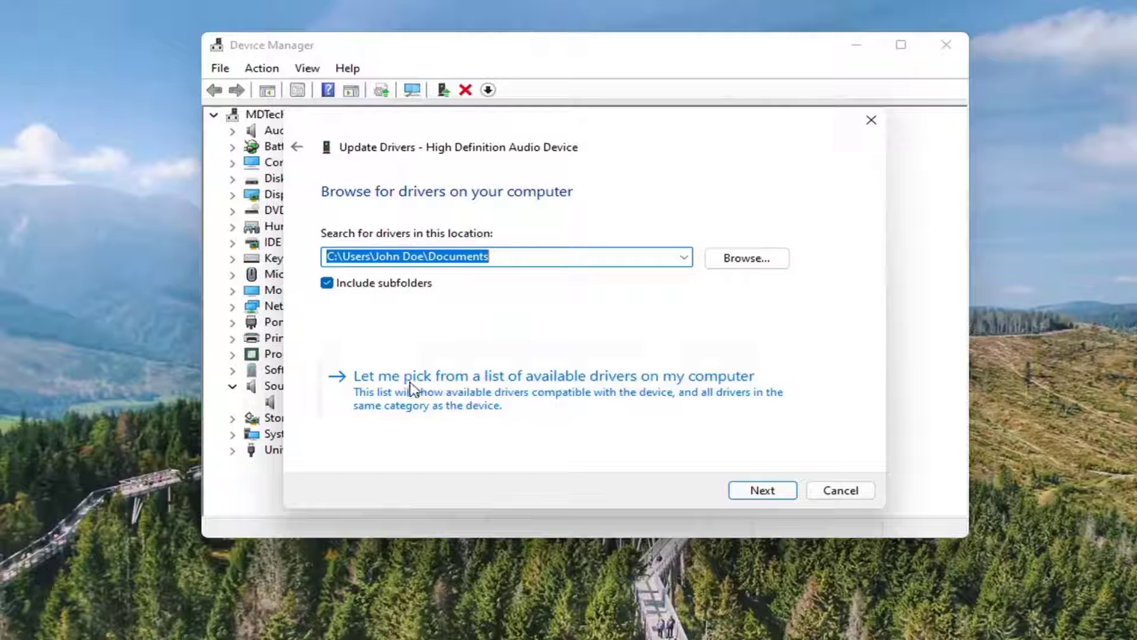
left_click(581, 398)
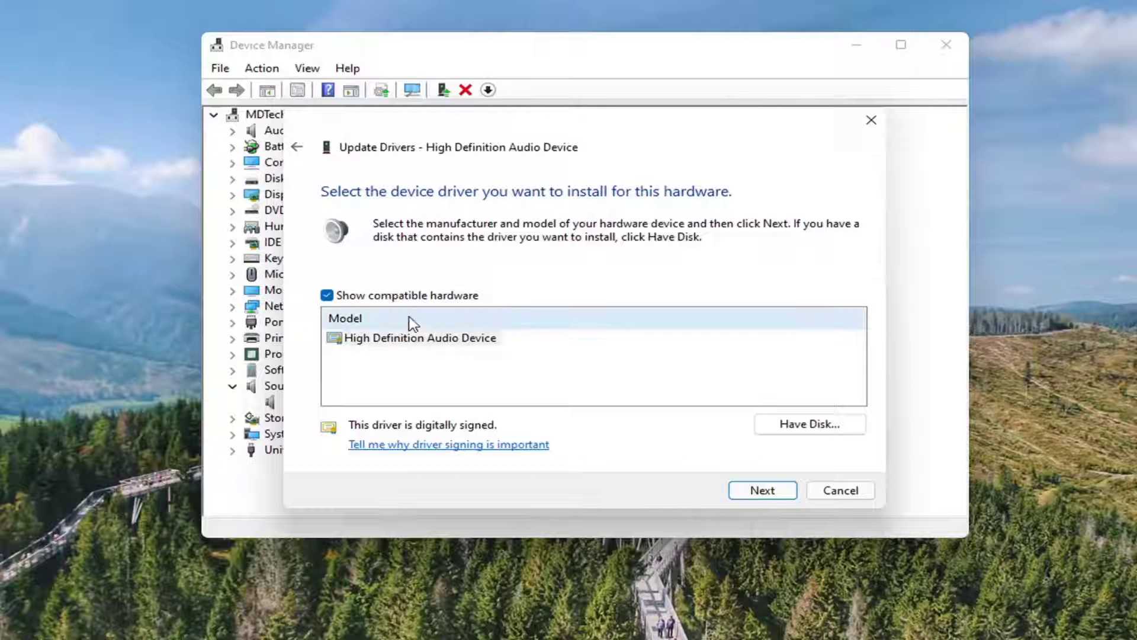
left_click(783, 493)
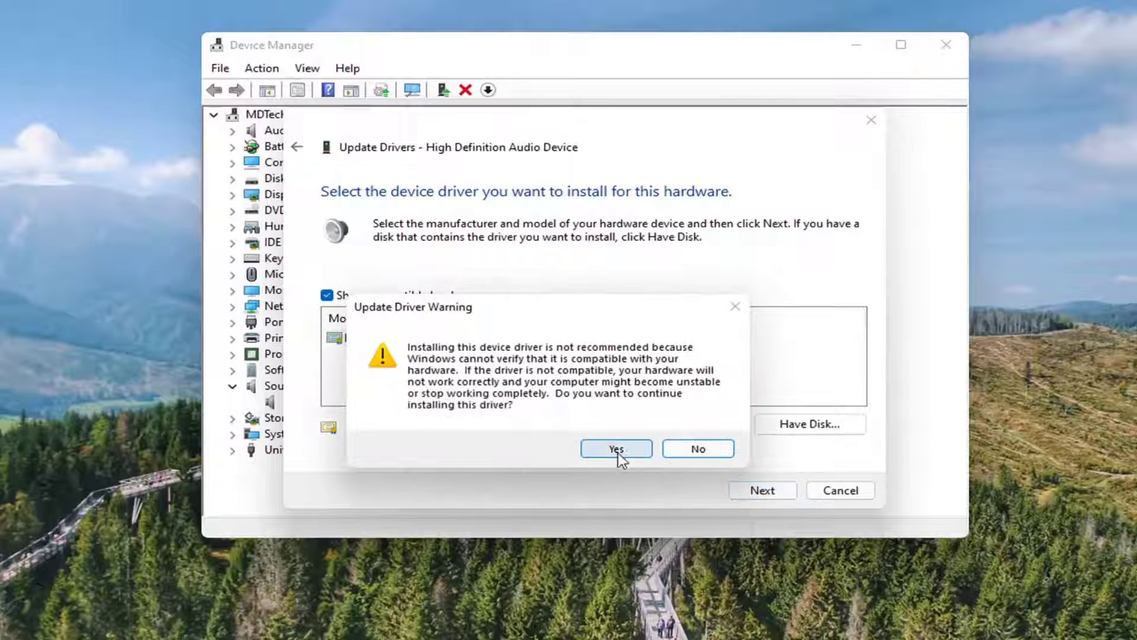
left_click(617, 450)
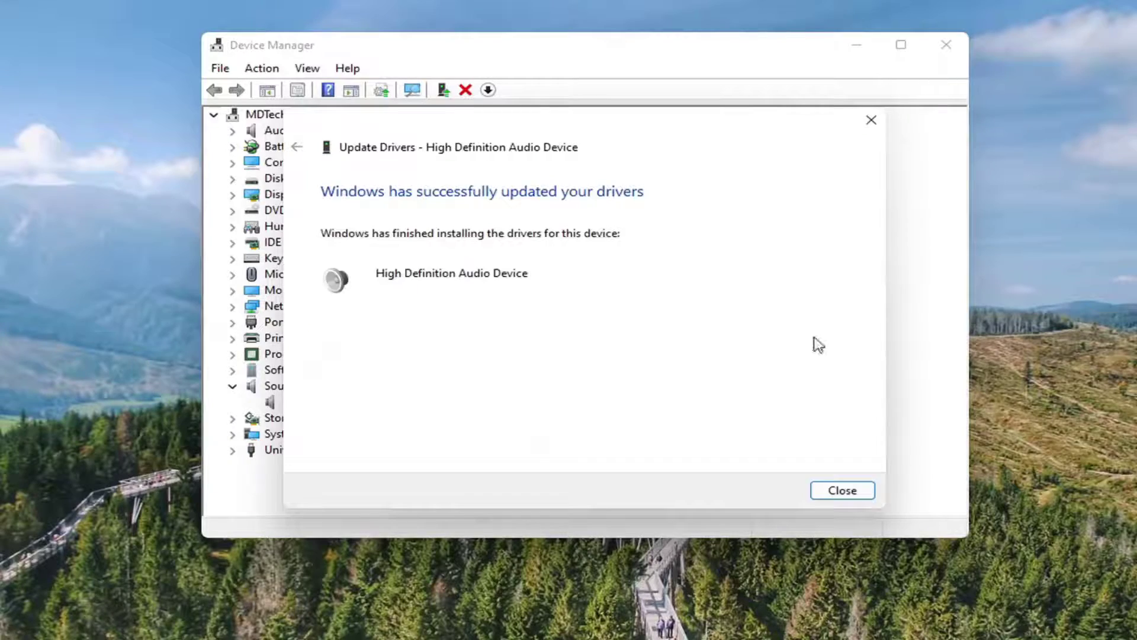
Close the driver update dialog and Device Manager, then bring up the Start menu's shut down options
left_click(846, 490)
left_click(946, 45)
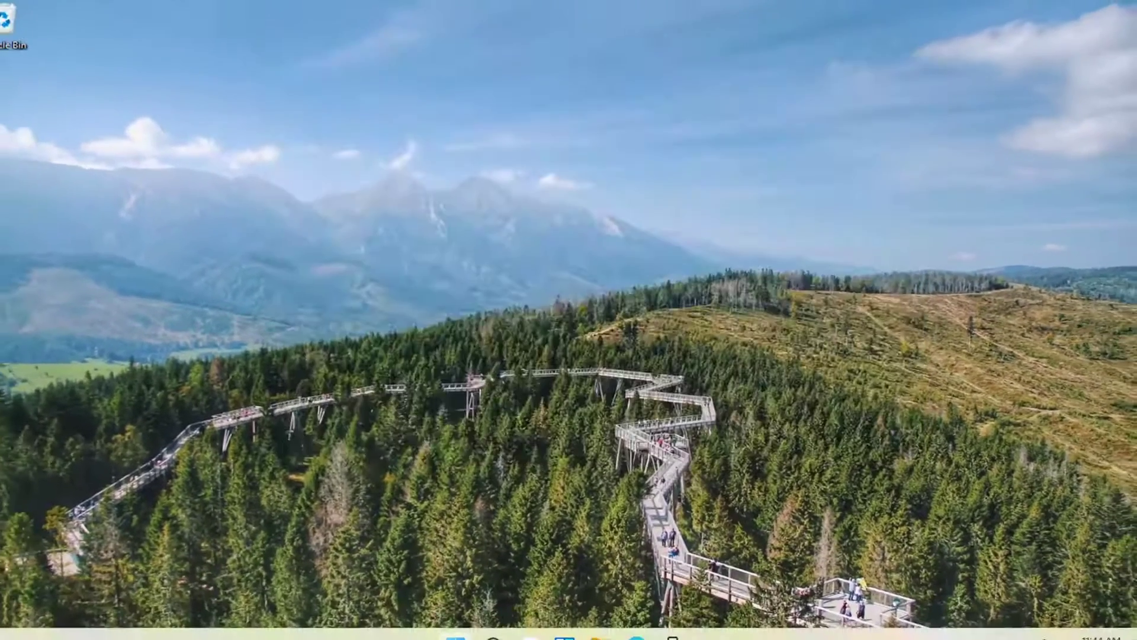
right_click(456, 636)
mouse_move(452, 587)
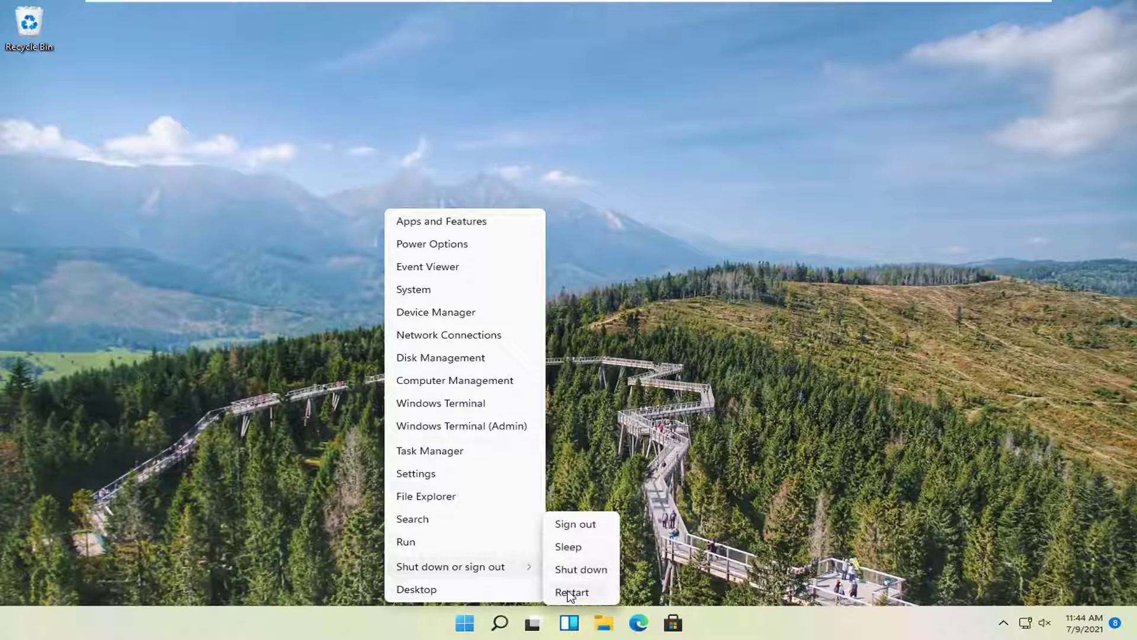